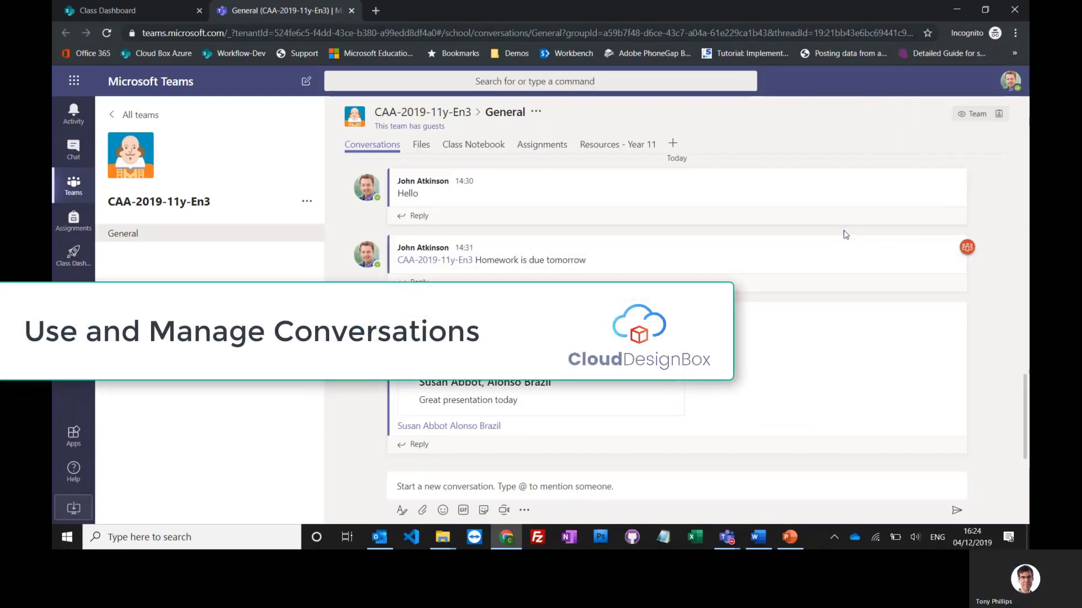
Step: Post the message "hello" as a new conversation in the class team's General channel
{"action": "mouse_move", "coordinate": [838, 247]}
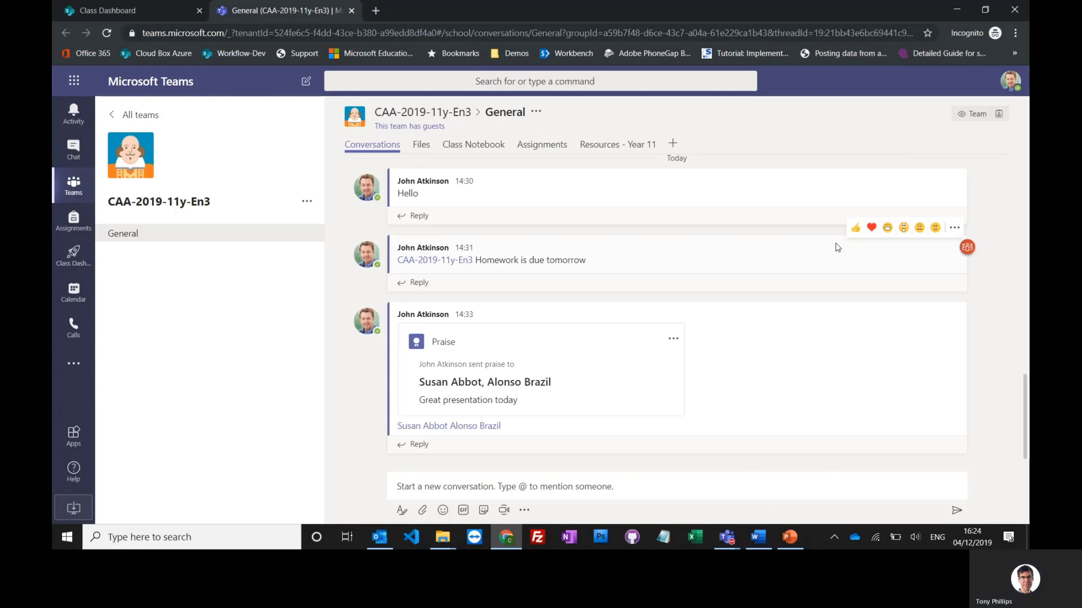
{"action": "left_click", "coordinate": [560, 482]}
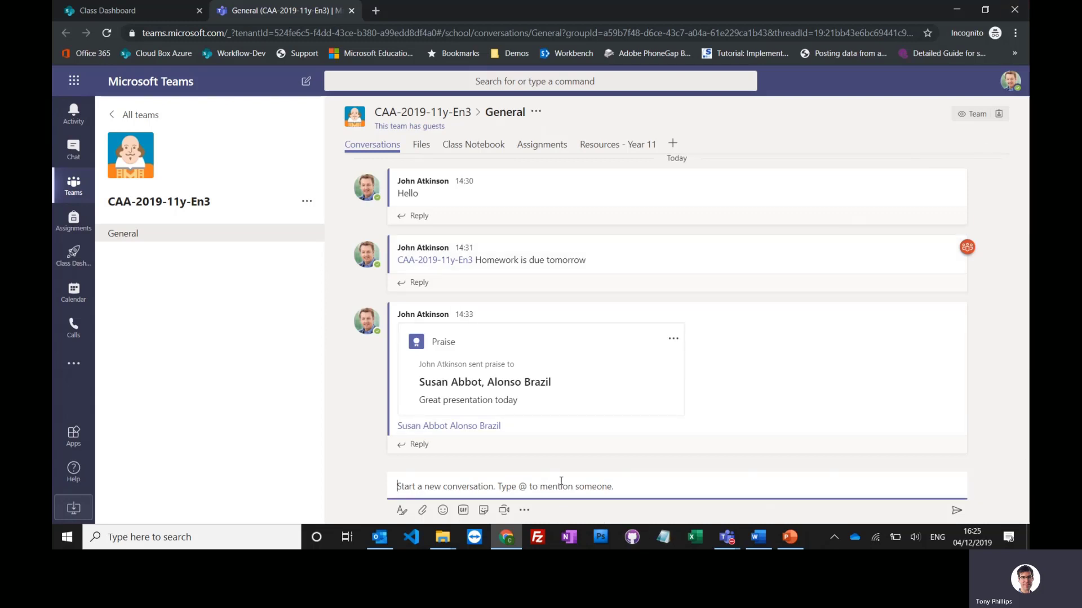
{"action": "type", "text": "hell"}
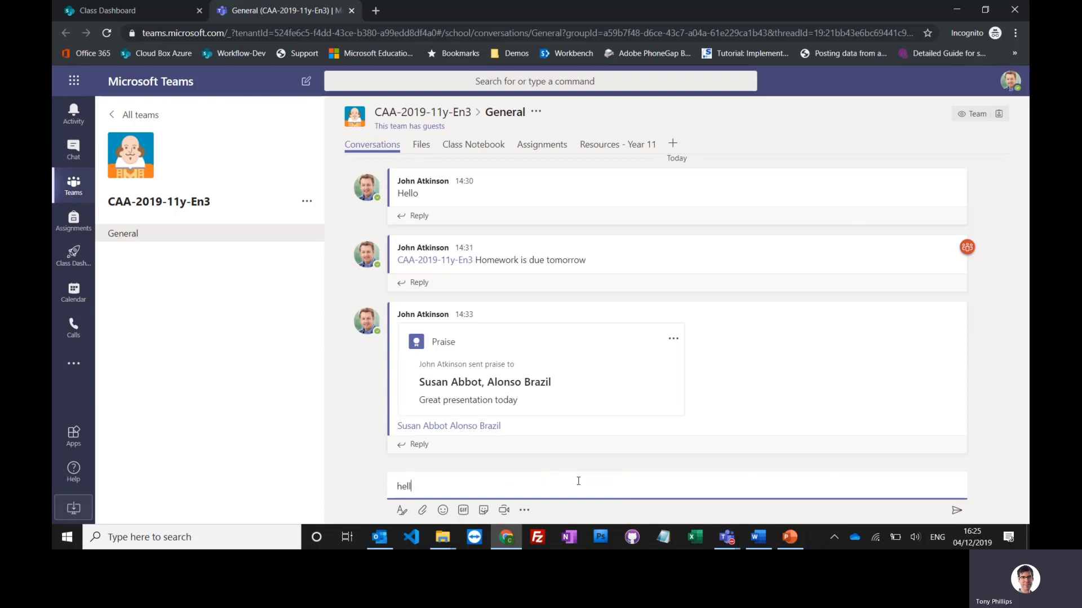
{"action": "type", "text": "o"}
{"action": "key", "text": "Return"}
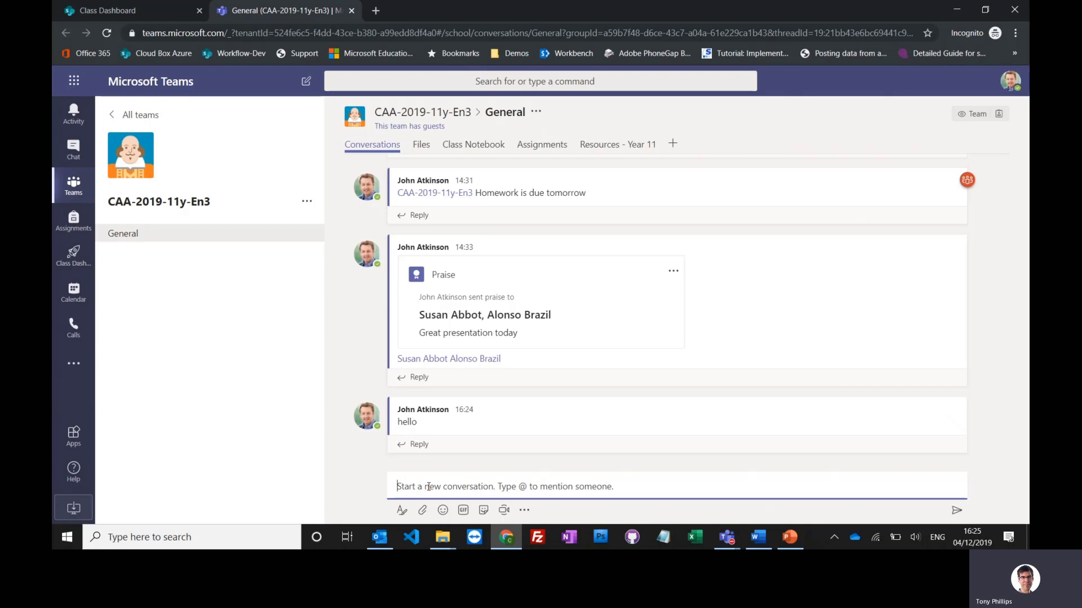
Step: Post a new message that mentions the individual student, with the text "Great work today"
{"action": "type", "text": "@"}
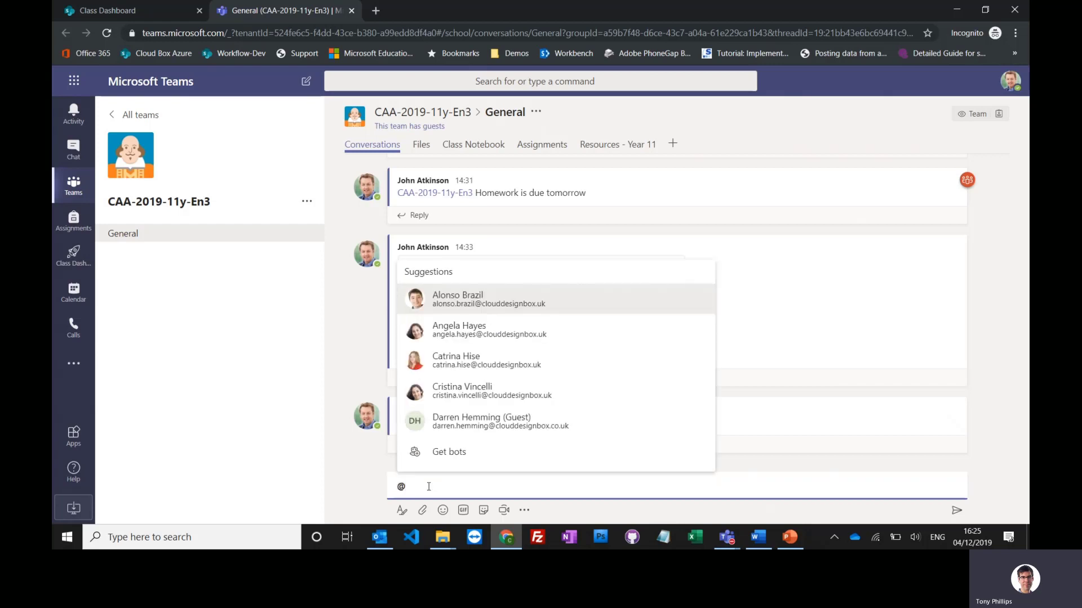
{"action": "type", "text": "susa"}
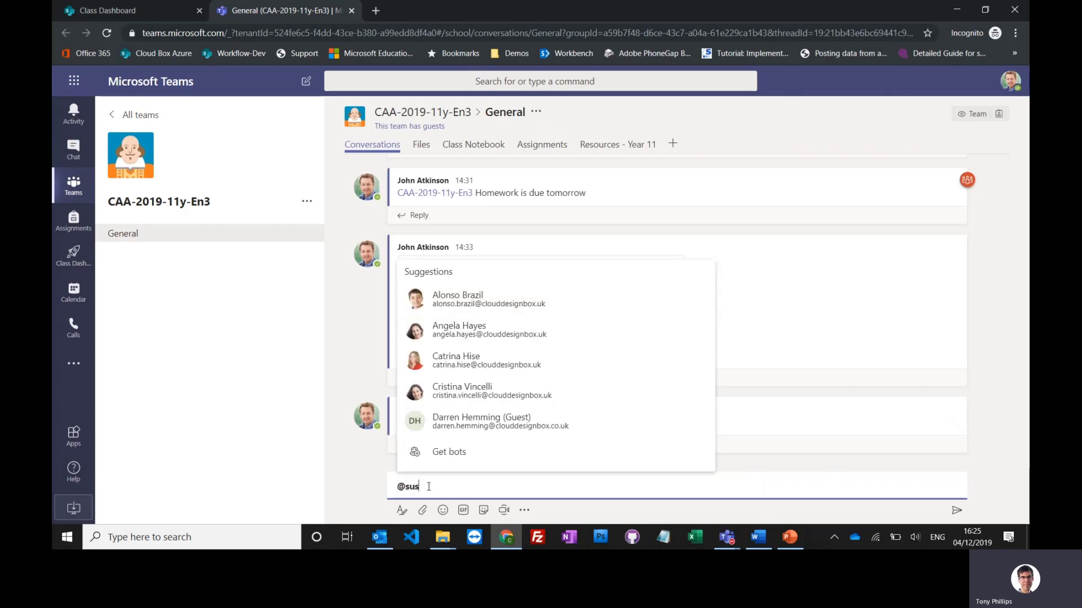
{"action": "left_click", "coordinate": [670, 451]}
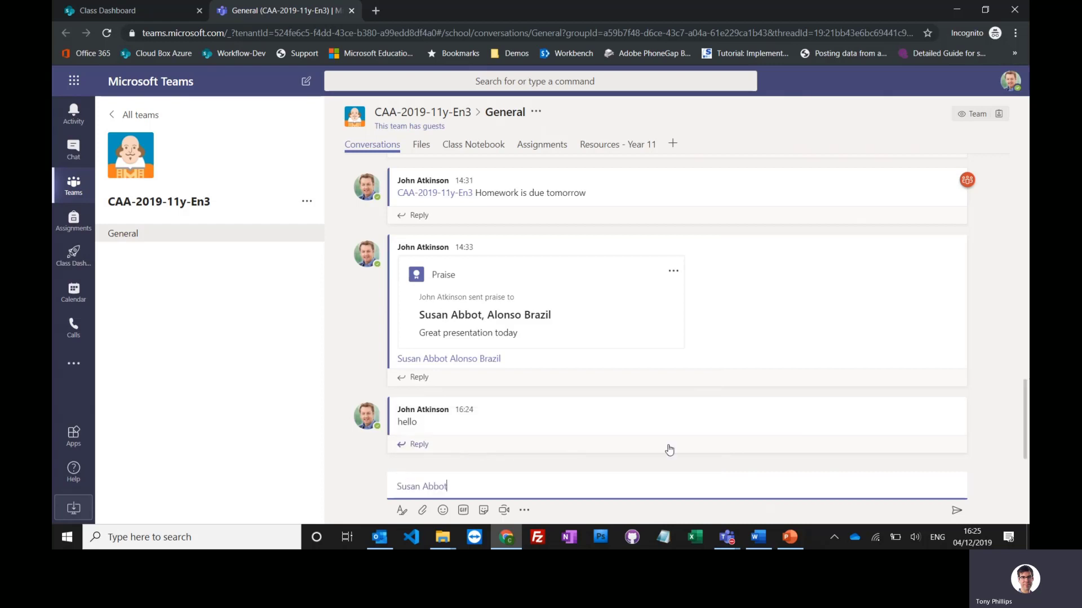
{"action": "type", "text": "Great work today"}
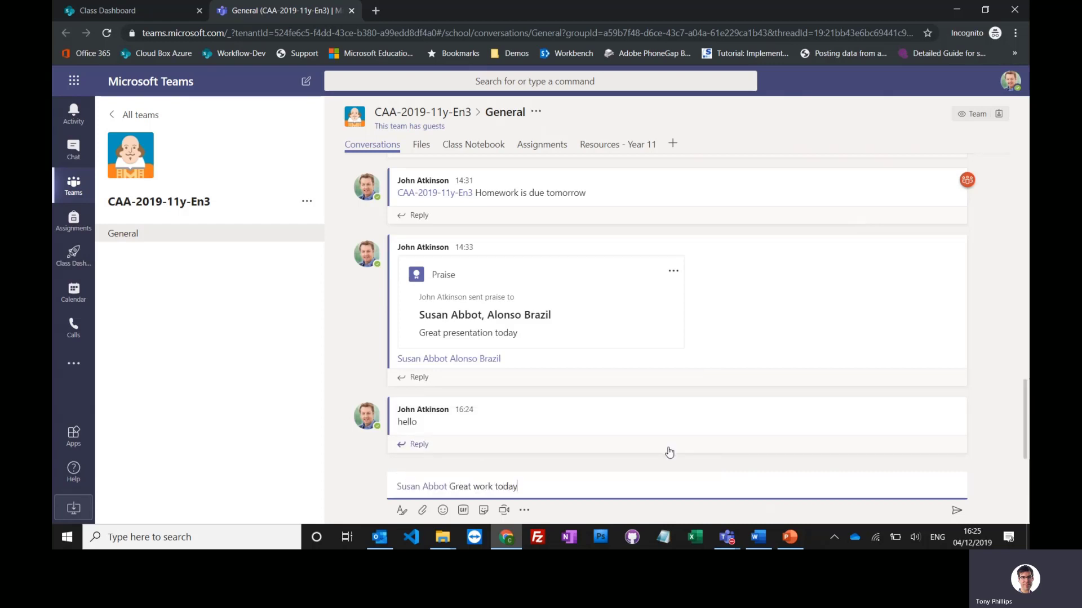
{"action": "key", "text": "Return"}
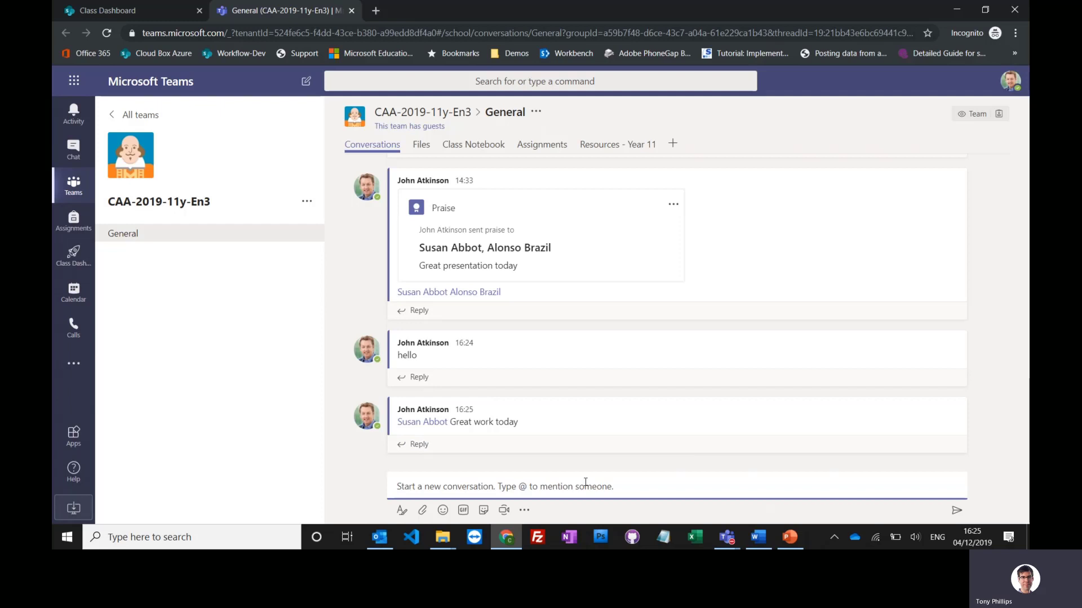
Step: Post a new message that mentions the whole CAA-2019-11y-En3 team, with the text "Homework due tomorrow!"
{"action": "type", "text": "@caa"}
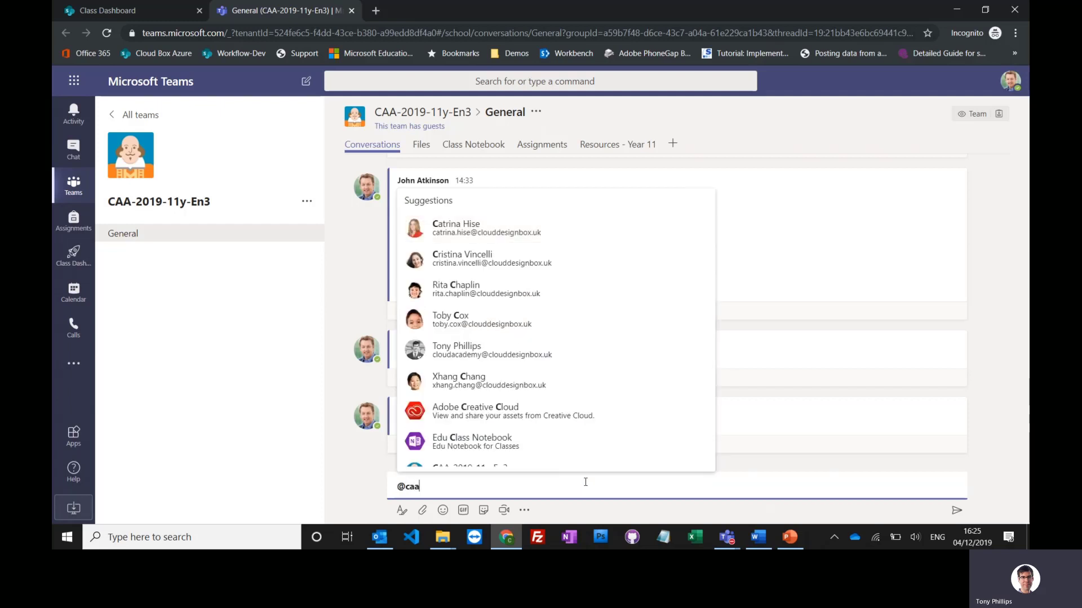
{"action": "left_click", "coordinate": [558, 445]}
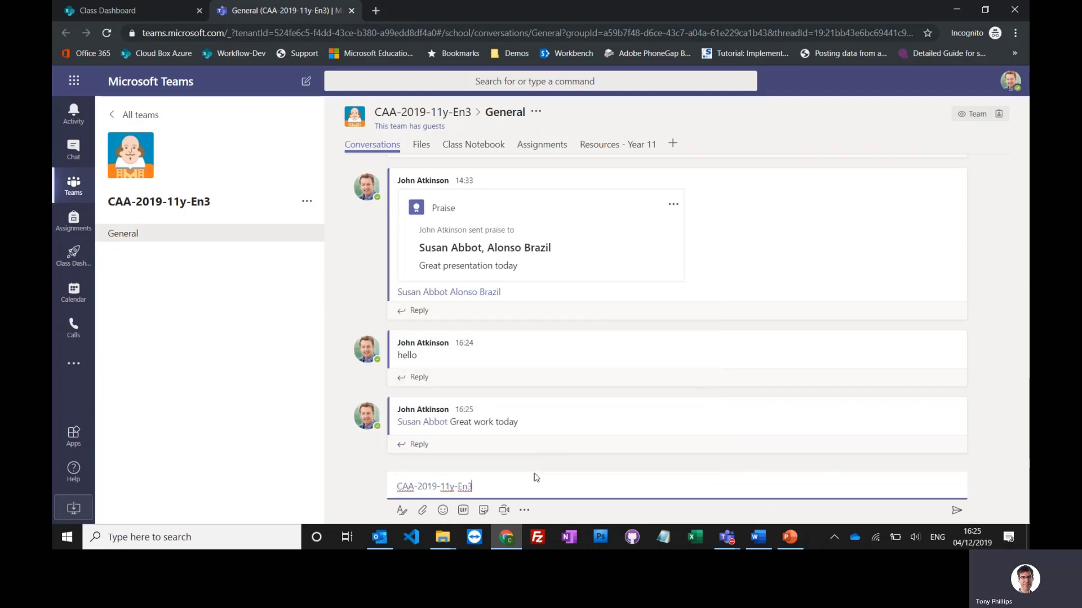
{"action": "type", "text": "Homewo"}
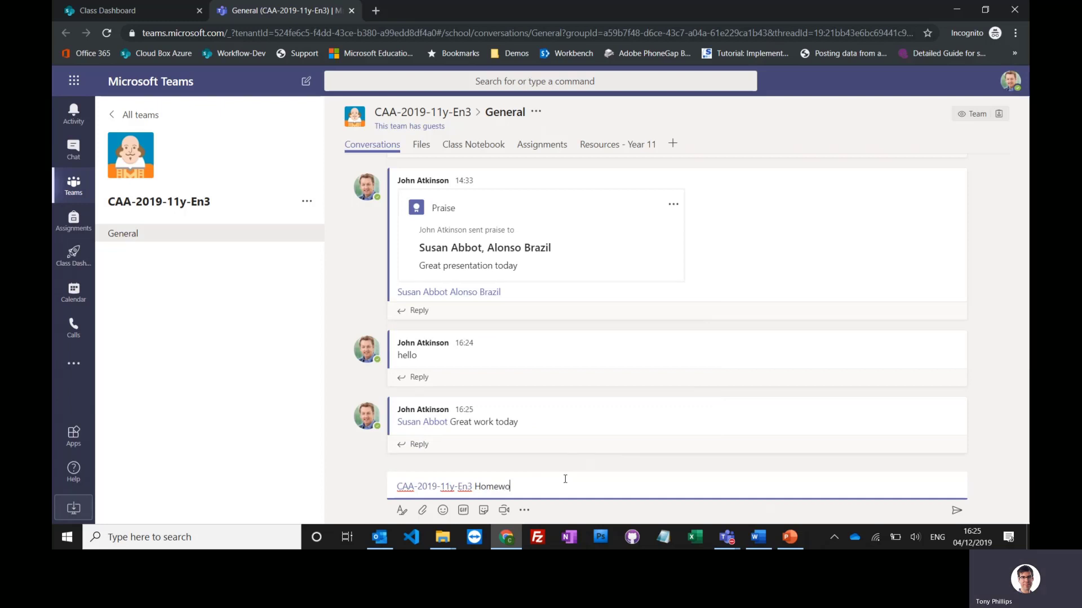
{"action": "type", "text": "rk due tomor"}
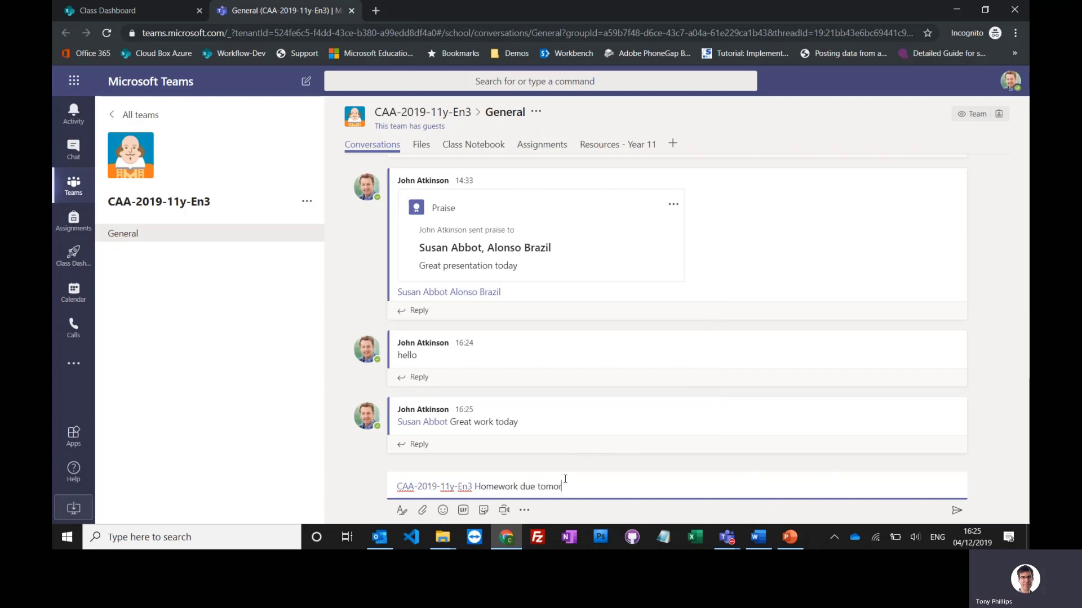
{"action": "type", "text": "row!"}
{"action": "key", "text": "Return"}
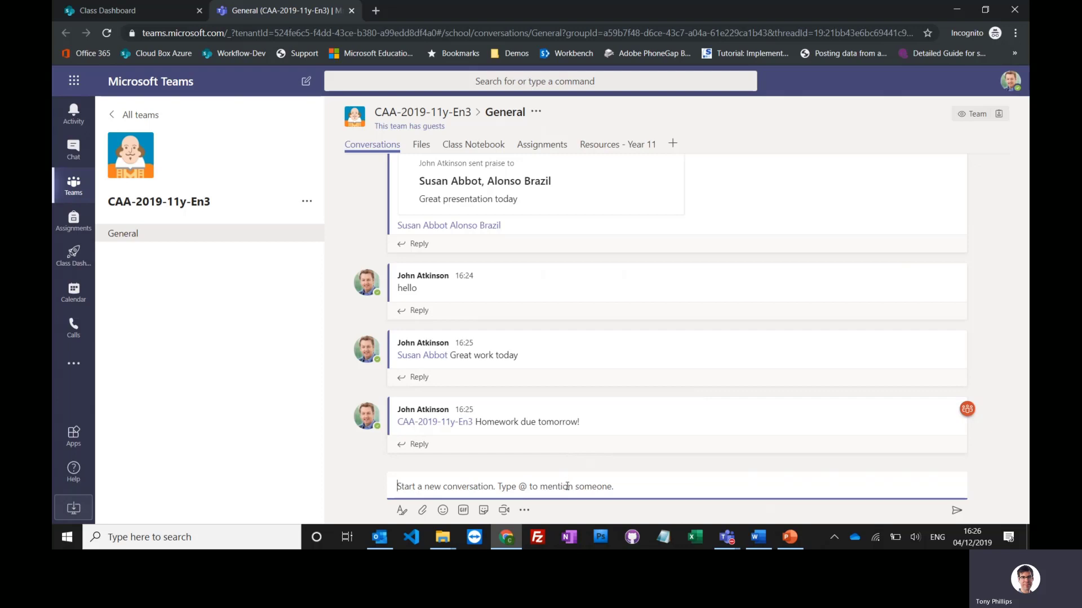
Step: Open the member management of the CAA-2019-11y-En3 team and expand the list of members and guests
{"action": "mouse_move", "coordinate": [459, 302]}
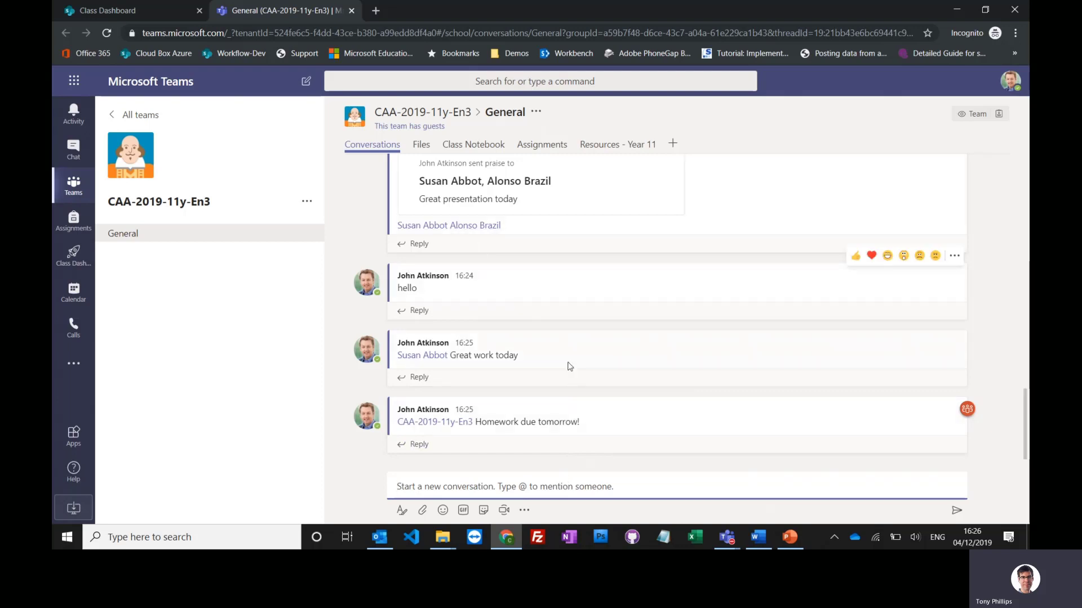
{"action": "left_click", "coordinate": [364, 212]}
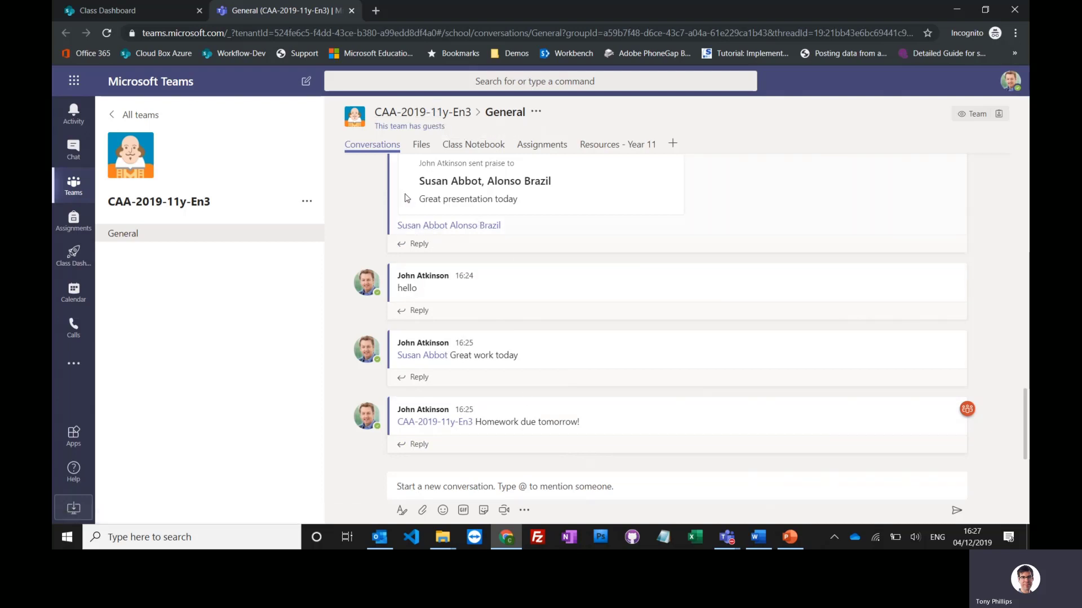
{"action": "left_click", "coordinate": [437, 113]}
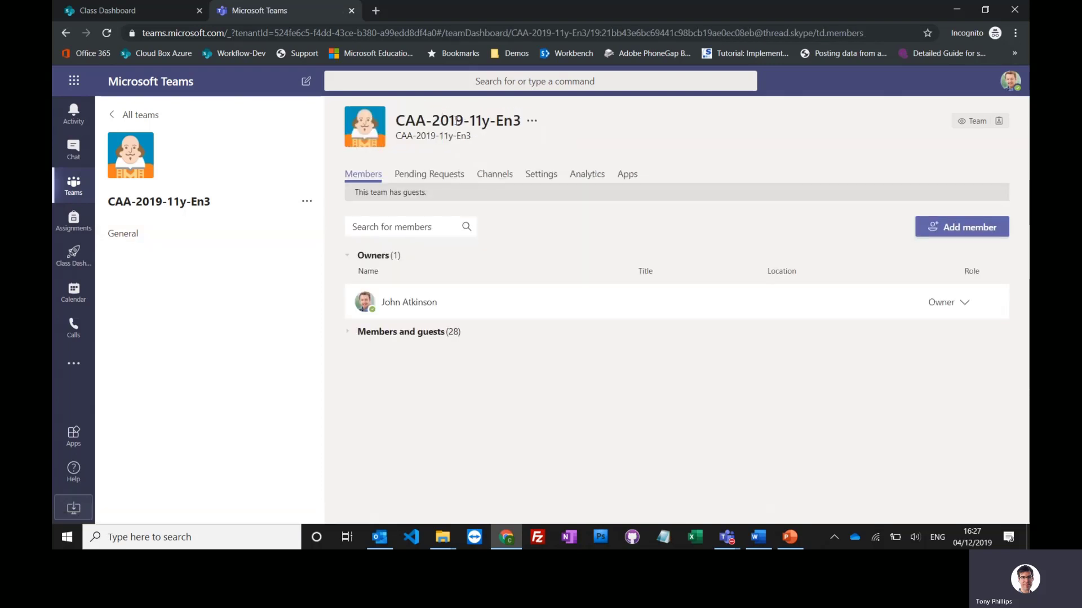
{"action": "left_click", "coordinate": [352, 337]}
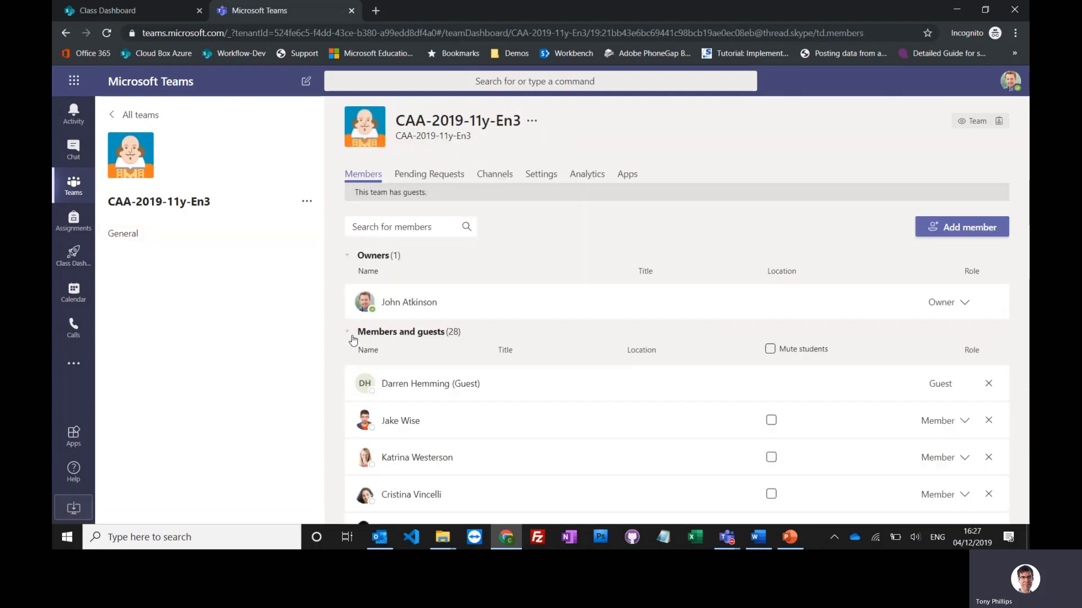
Step: Mute all students in the members and guests list, and unmute them again
{"action": "left_click", "coordinate": [771, 421]}
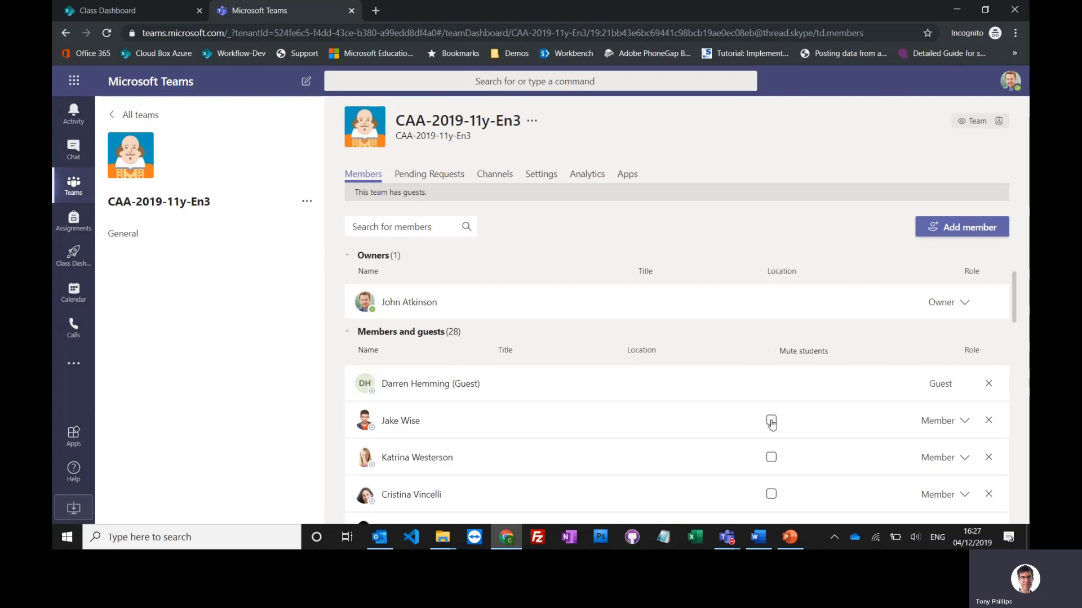
{"action": "left_click", "coordinate": [771, 350]}
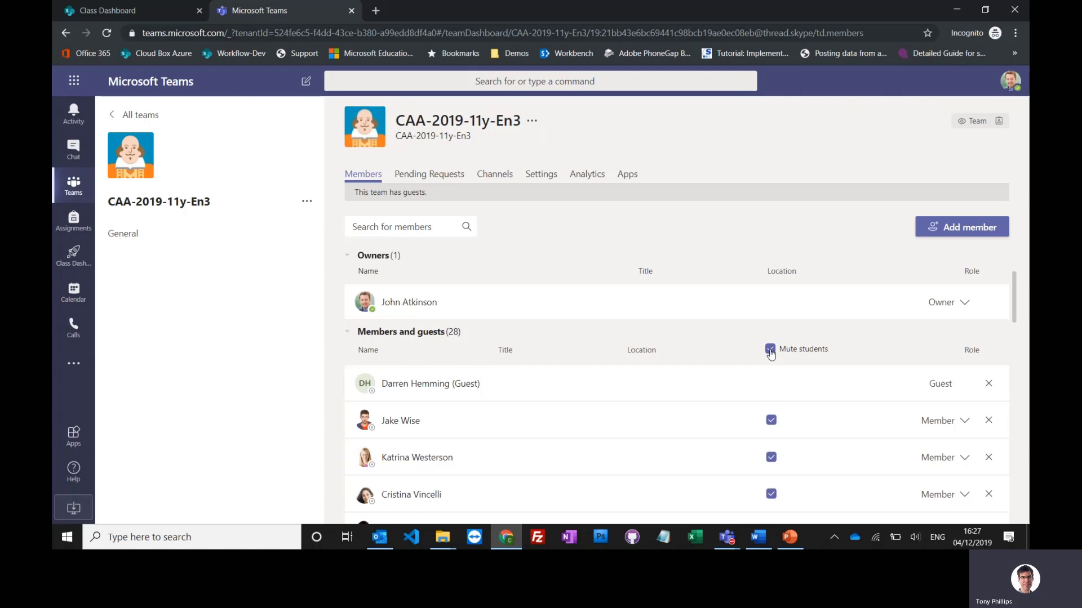
{"action": "left_click", "coordinate": [770, 350]}
Step: Return to the General channel and start a Praise message with the Achiever badge
{"action": "left_click", "coordinate": [234, 235]}
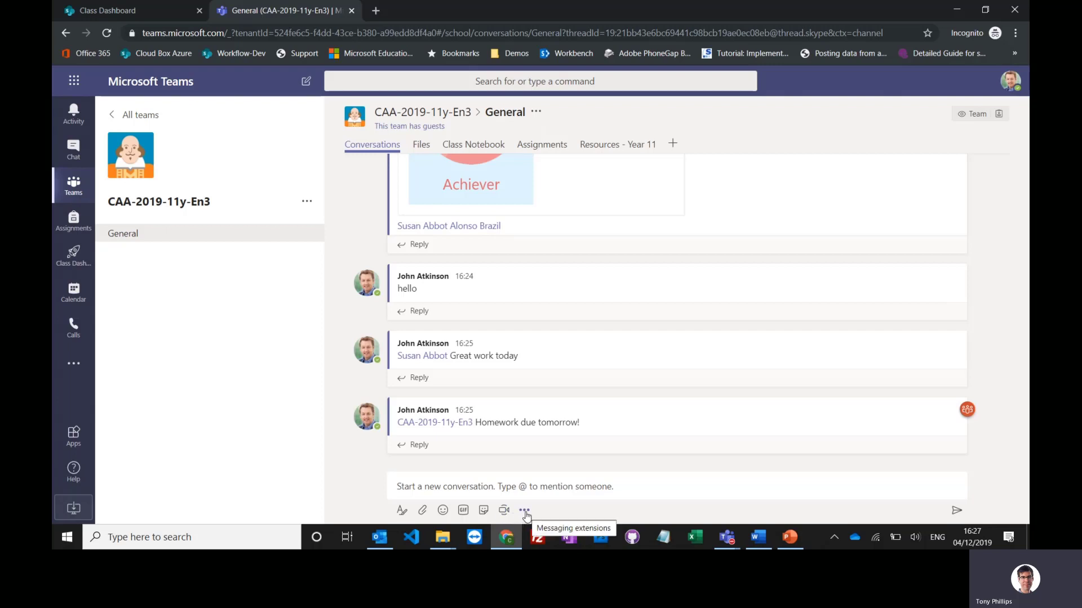
{"action": "left_click", "coordinate": [525, 511]}
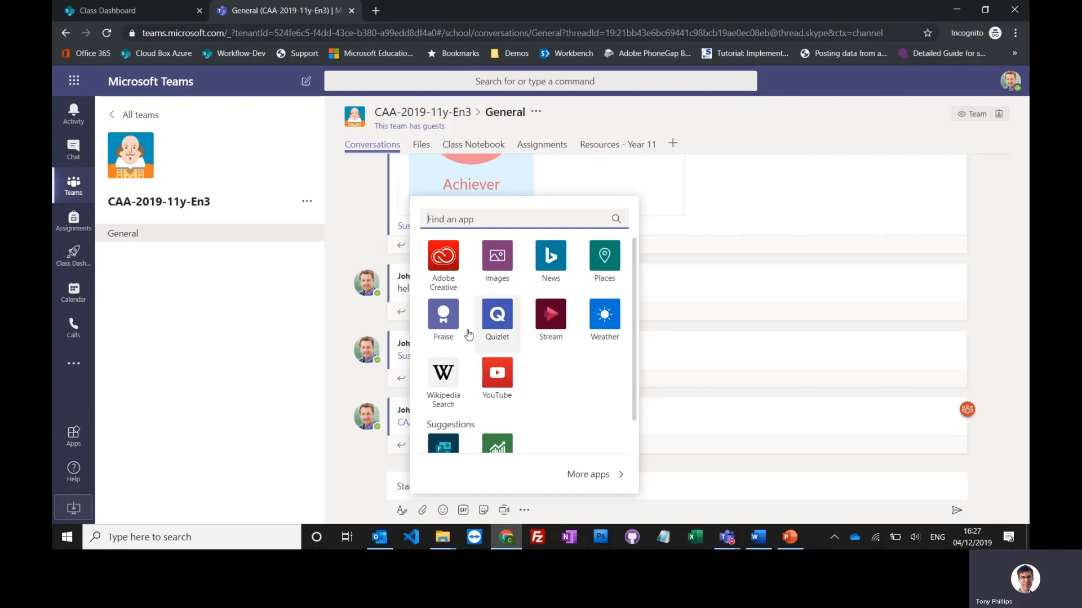
{"action": "left_click", "coordinate": [444, 315]}
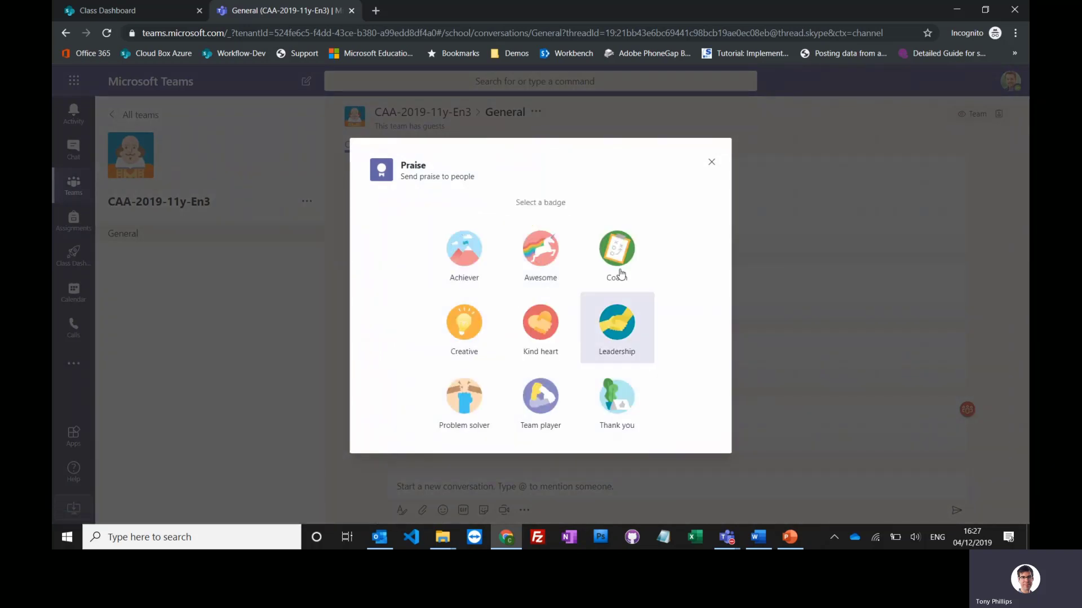
{"action": "left_click", "coordinate": [476, 269]}
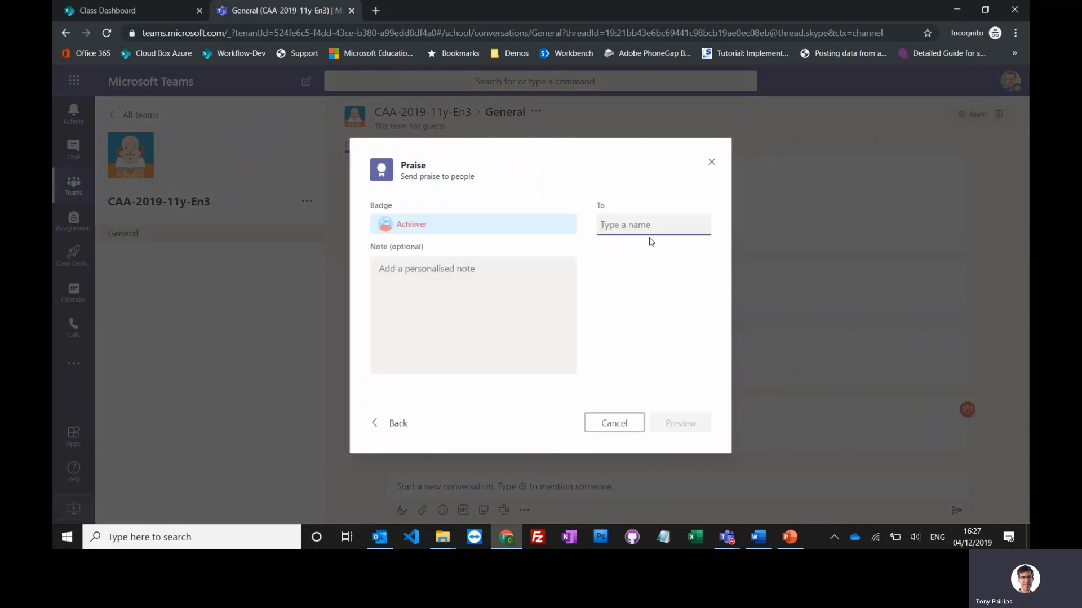
Step: Add the two students as recipients of the praise
{"action": "left_click", "coordinate": [648, 234]}
{"action": "type", "text": "sus"}
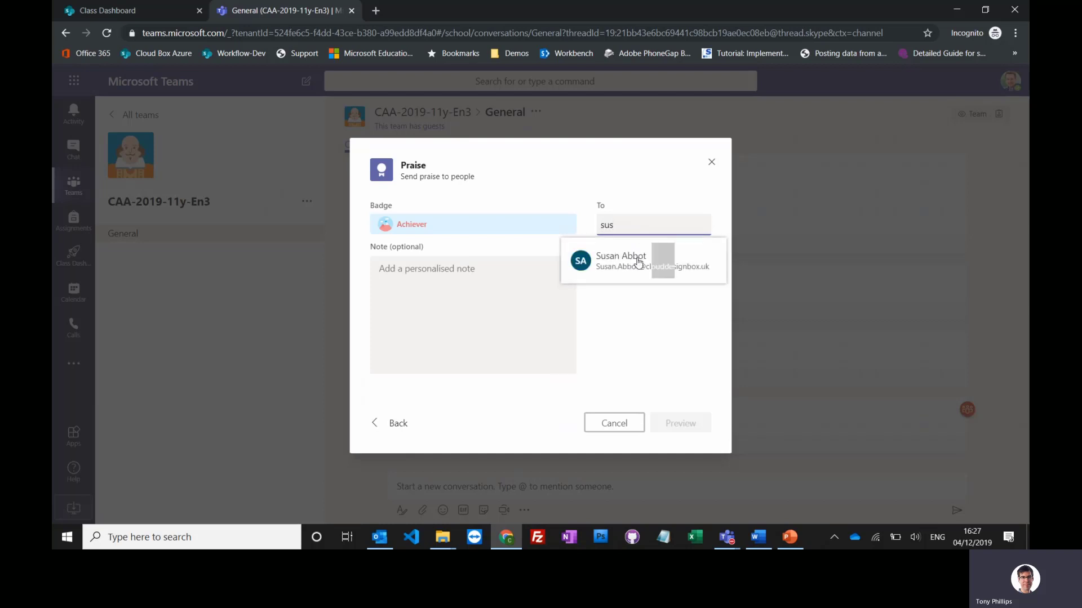
{"action": "left_click", "coordinate": [646, 264]}
{"action": "type", "text": "al"}
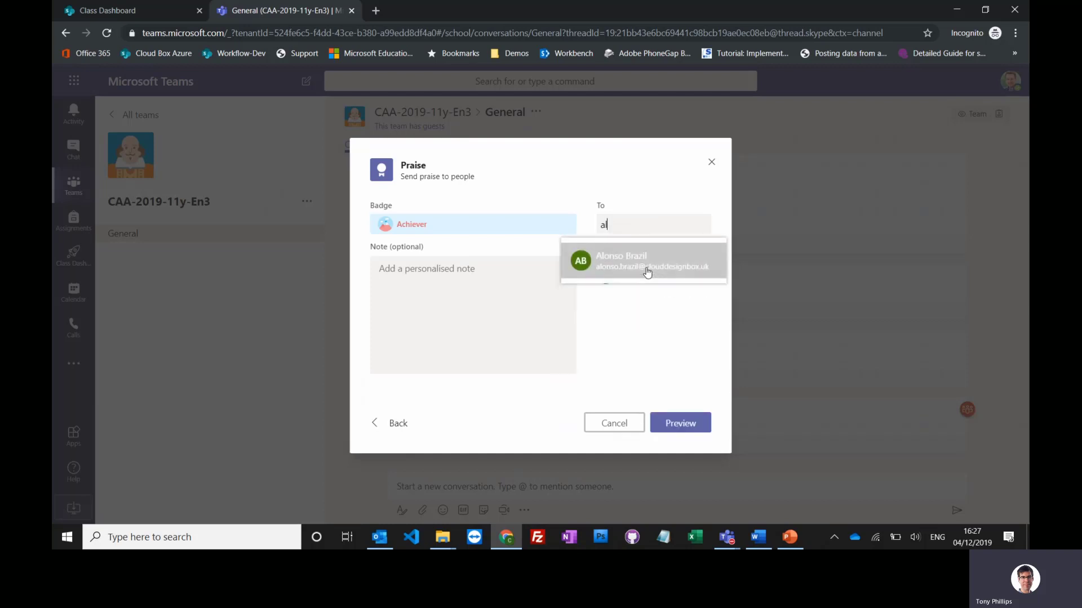
{"action": "left_click", "coordinate": [647, 272]}
Step: Add the note "Great presentation today" to the praise, preview it and send it to the channel
{"action": "left_click", "coordinate": [486, 270]}
{"action": "type", "text": "Great"}
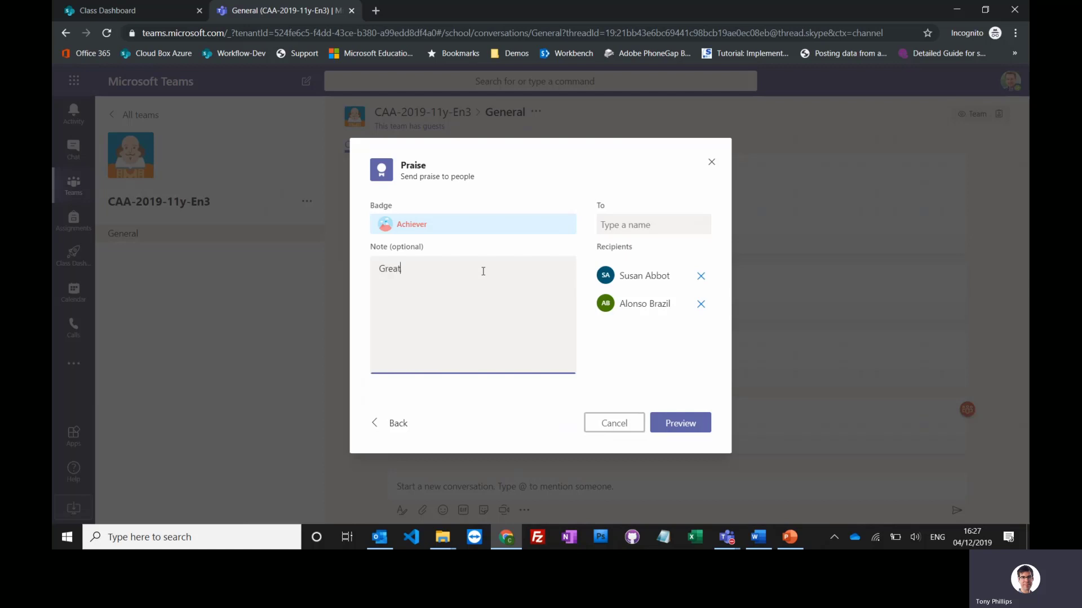
{"action": "type", "text": " presentation today"}
{"action": "left_click", "coordinate": [672, 423]}
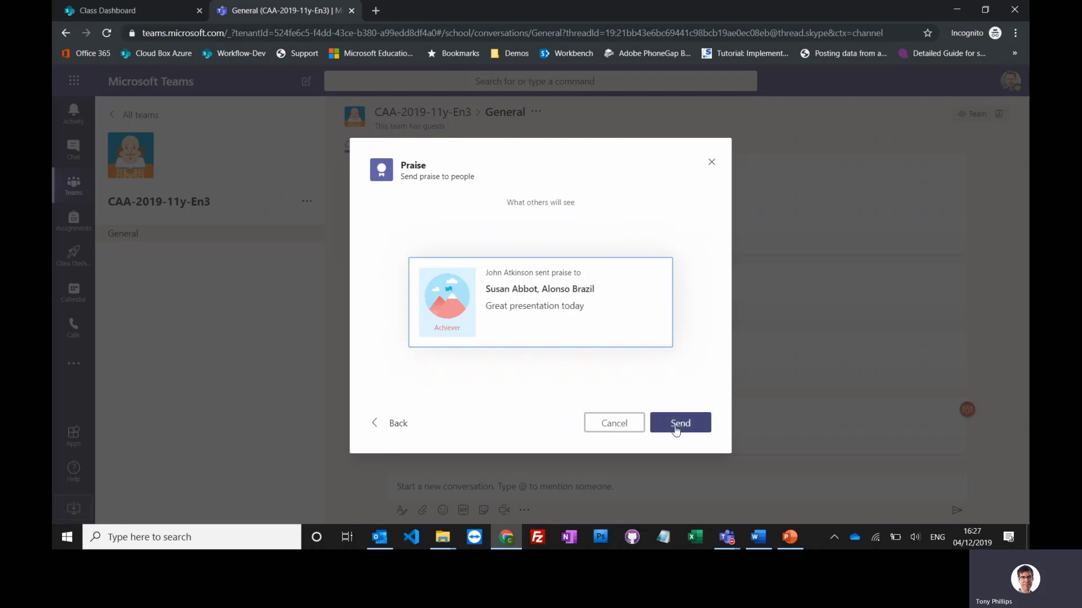
{"action": "left_click", "coordinate": [674, 426]}
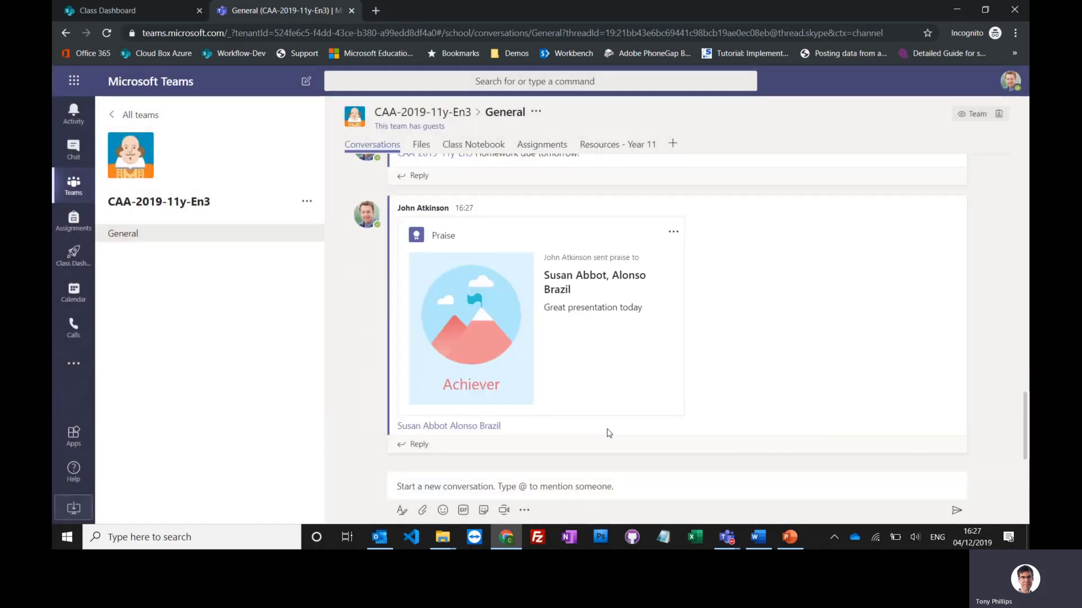
{"action": "left_click", "coordinate": [434, 426]}
{"action": "left_click", "coordinate": [808, 370]}
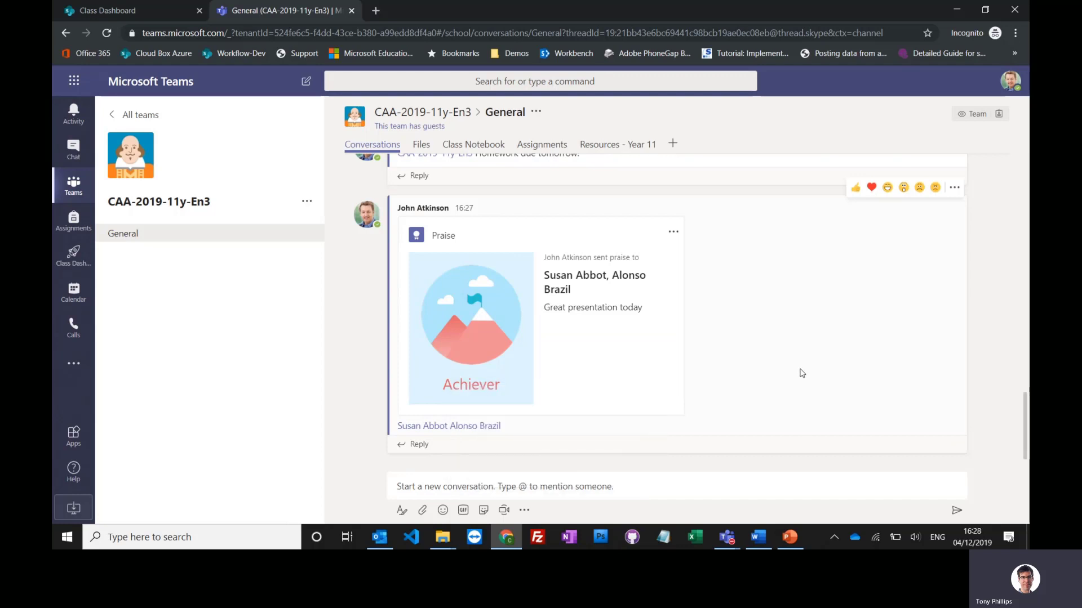